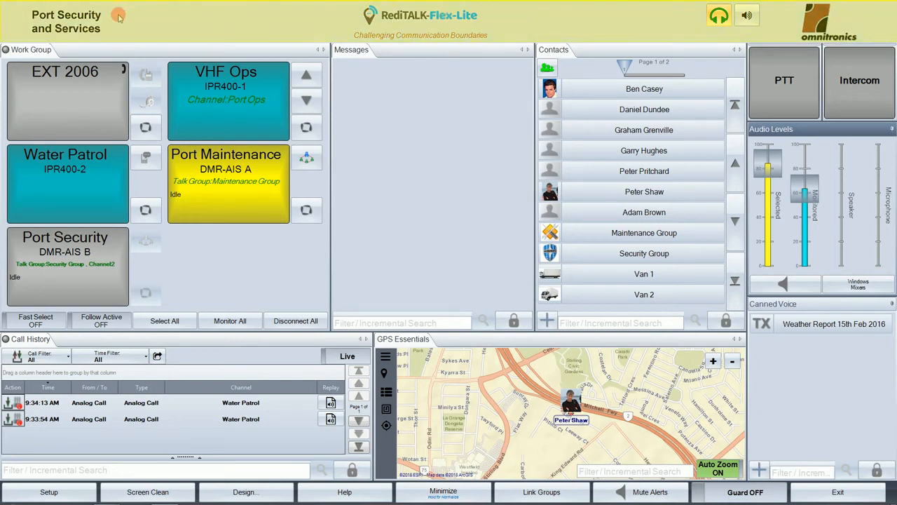
{"action": "left_click", "coordinate": [81, 19]}
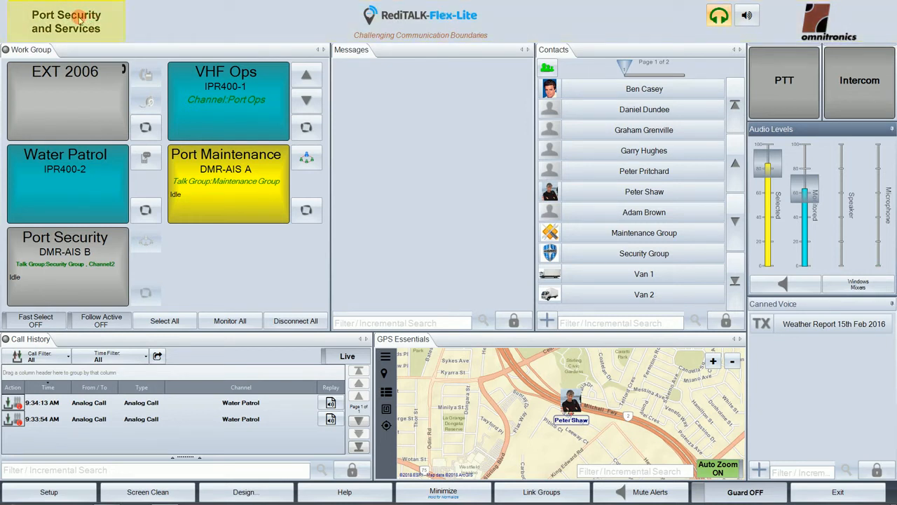
{"action": "left_click", "coordinate": [109, 28]}
{"action": "left_click", "coordinate": [827, 28]}
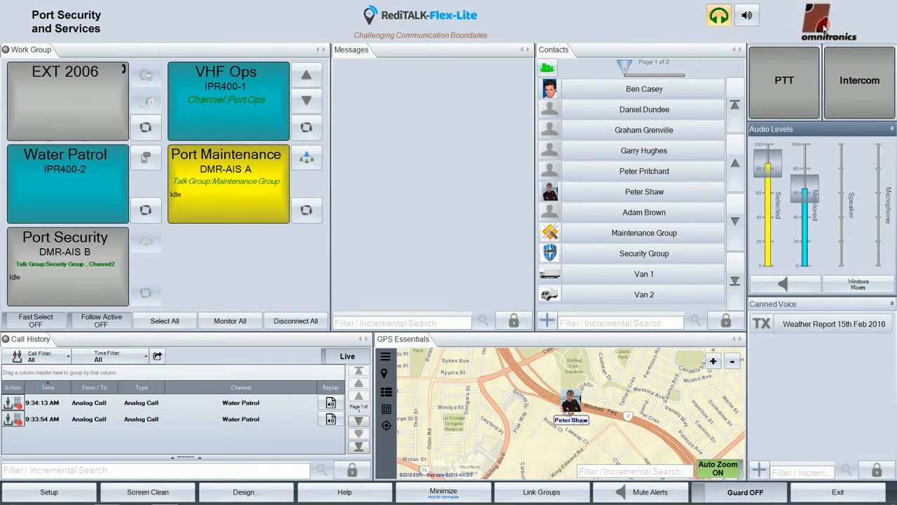
Make a PTT transmission to the Maintenance Group on the selected Port Maintenance channel
{"action": "left_click", "coordinate": [787, 79]}
{"action": "left_click", "coordinate": [780, 83]}
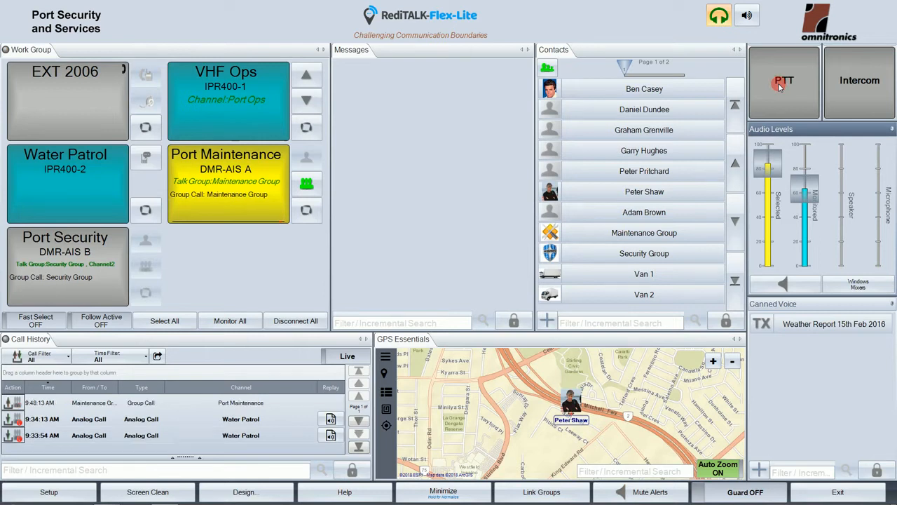
{"action": "left_click", "coordinate": [874, 96]}
Set the Selected audio level to about 90 and the Monitored level to about 47, and briefly mute and unmute the audio
{"action": "mouse_move", "coordinate": [768, 166]}
{"action": "left_mouse_down"}
{"action": "mouse_move", "coordinate": [765, 226]}
{"action": "mouse_move", "coordinate": [772, 161]}
{"action": "left_mouse_up"}
{"action": "mouse_move", "coordinate": [809, 227]}
{"action": "left_mouse_down"}
{"action": "mouse_move", "coordinate": [810, 186]}
{"action": "mouse_move", "coordinate": [810, 231]}
{"action": "mouse_move", "coordinate": [810, 213]}
{"action": "left_mouse_up"}
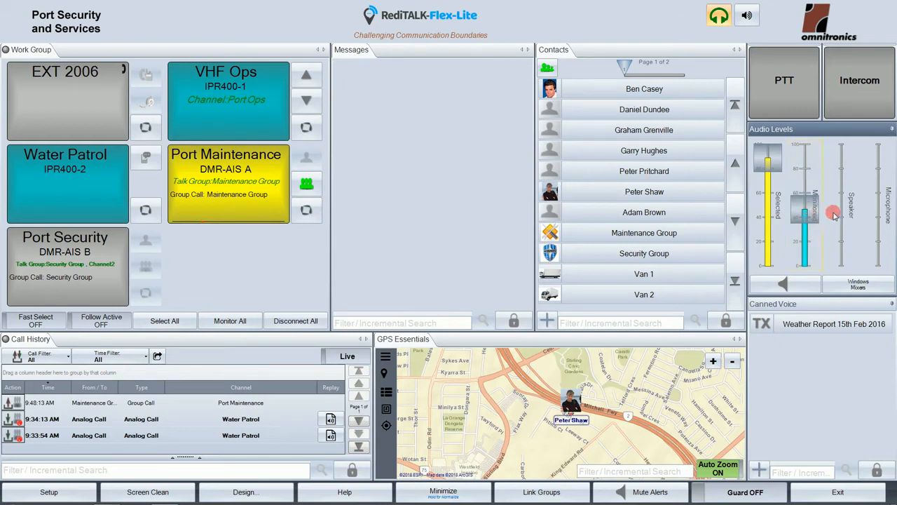
{"action": "left_click", "coordinate": [841, 216]}
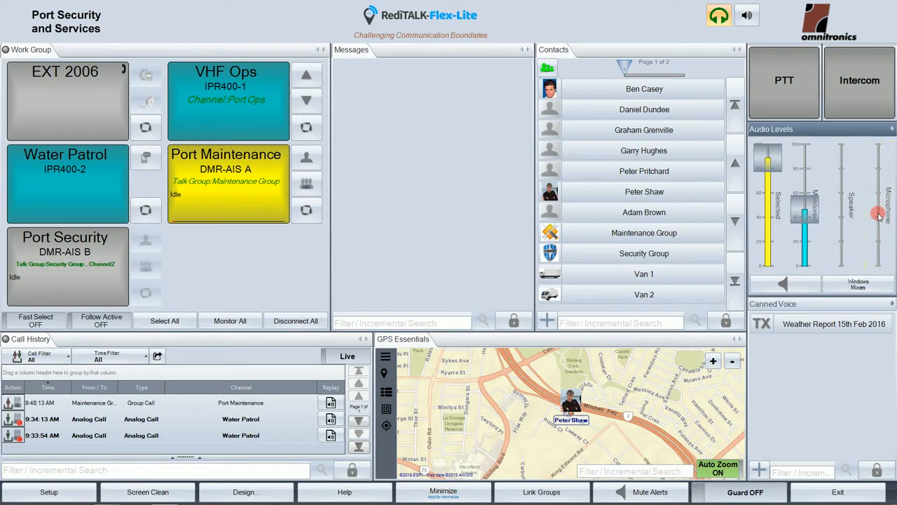
{"action": "left_click", "coordinate": [787, 282]}
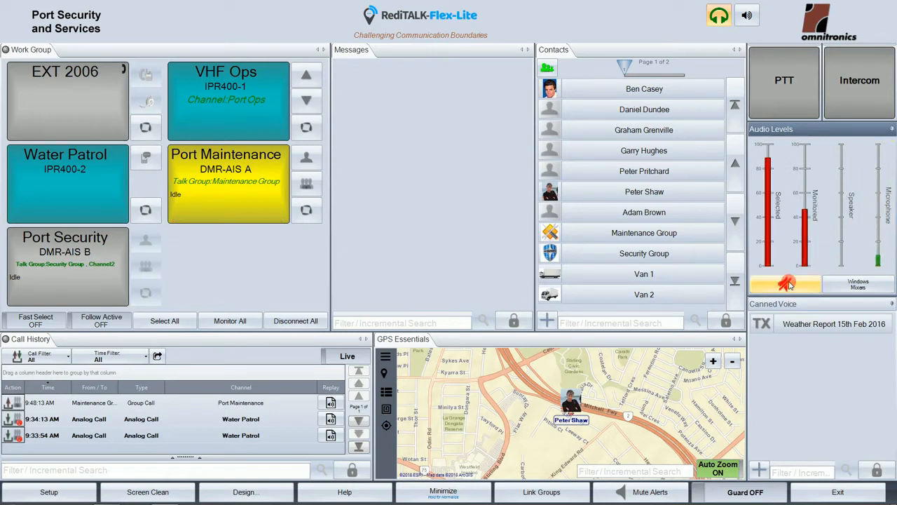
{"action": "left_click", "coordinate": [788, 284]}
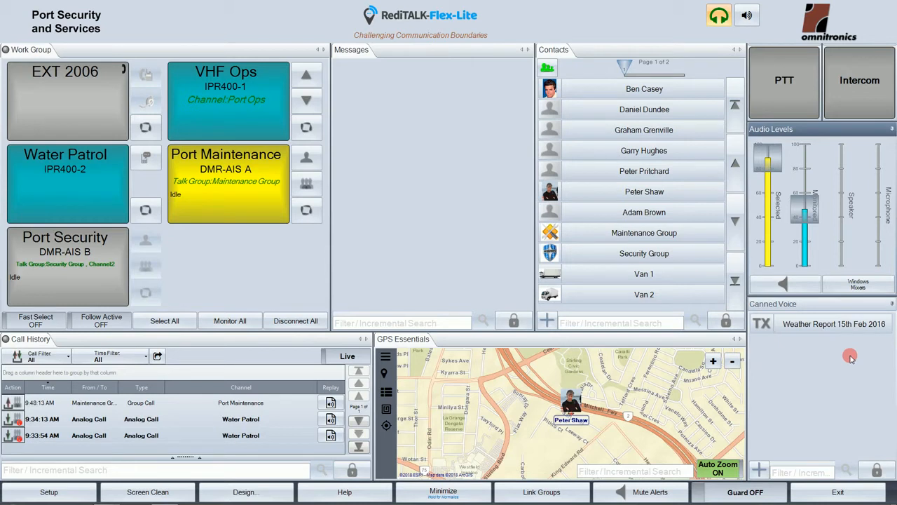
Transmit the canned voice message "Weather Report 15th Feb 2016" on the selected channel and stop it partway
{"action": "left_click", "coordinate": [766, 328]}
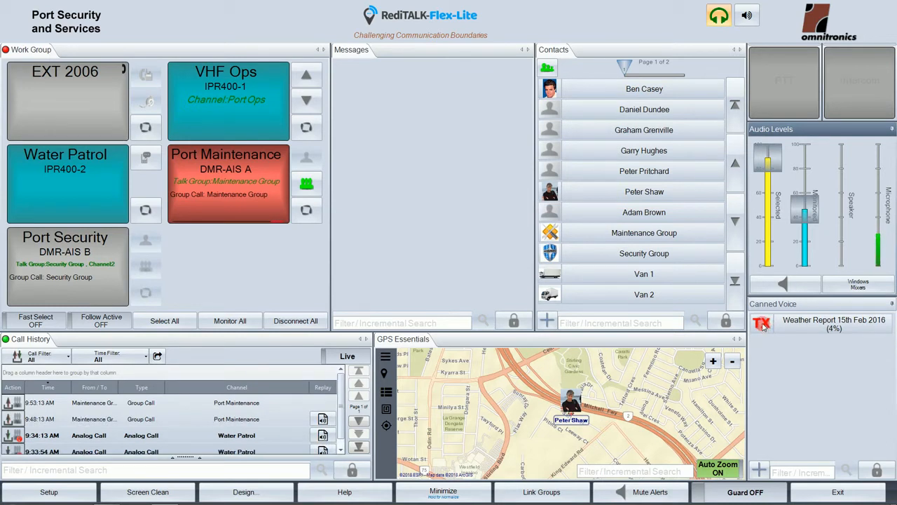
{"action": "left_click", "coordinate": [763, 326]}
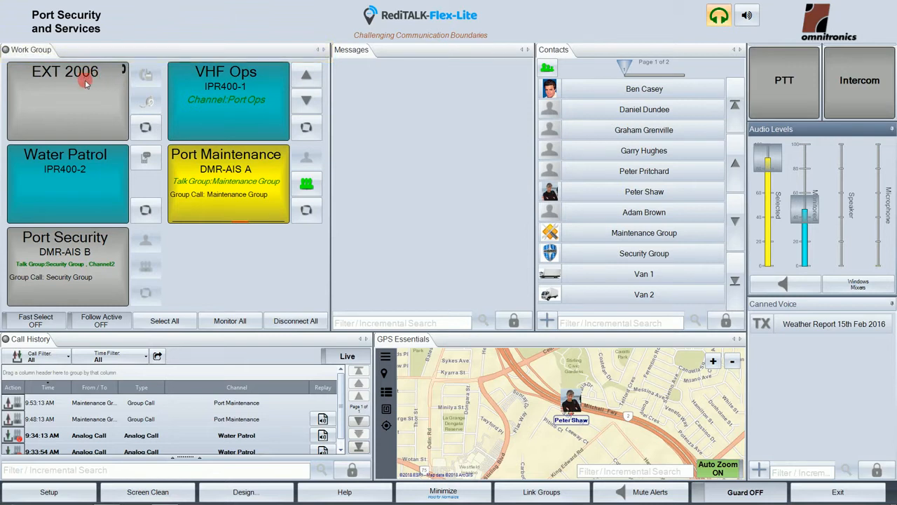
Change the Port Maintenance channel from selected to monitored, and on to disconnected
{"action": "left_click", "coordinate": [234, 197]}
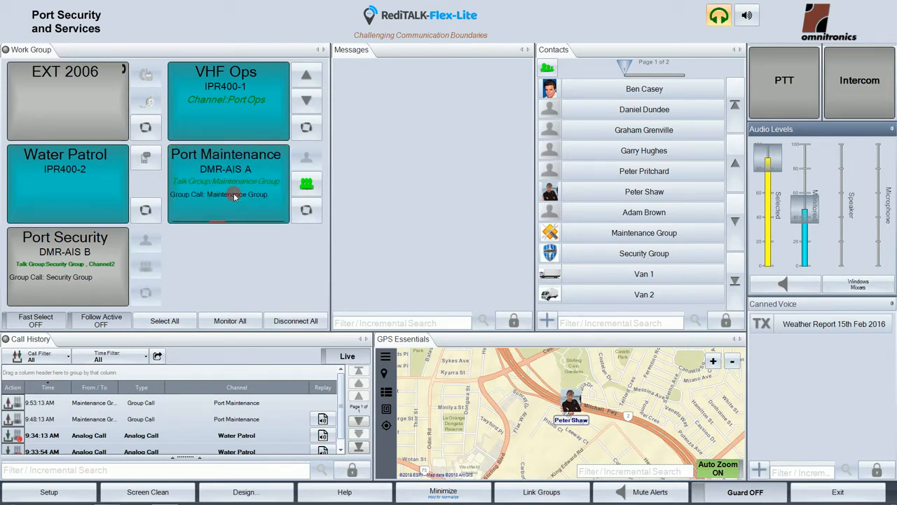
{"action": "left_click", "coordinate": [235, 197]}
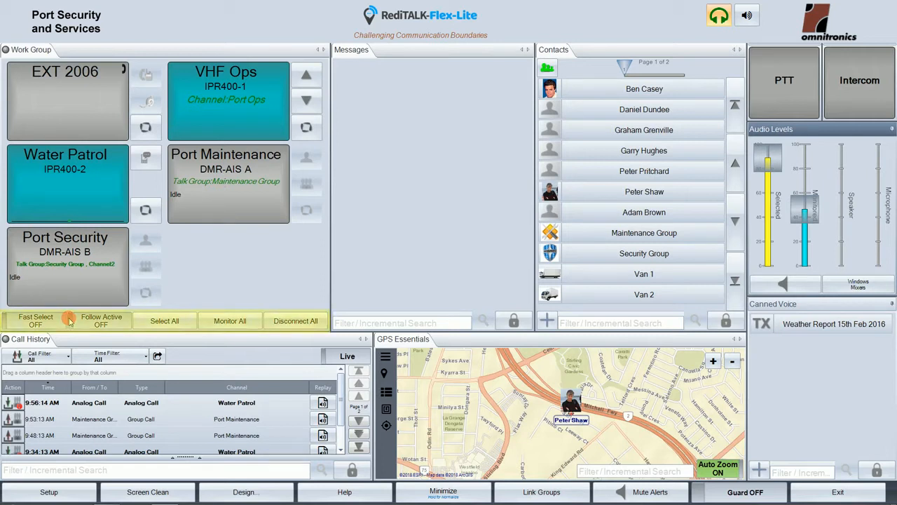
Turn on Fast Select and switch the selected channel to Water Patrol and on to VHF Ops
{"action": "left_click", "coordinate": [32, 321]}
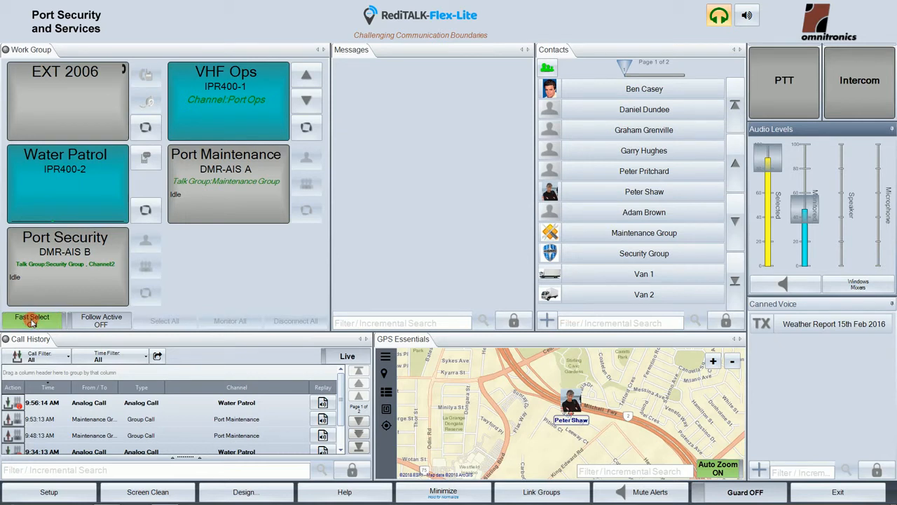
{"action": "left_click", "coordinate": [82, 200]}
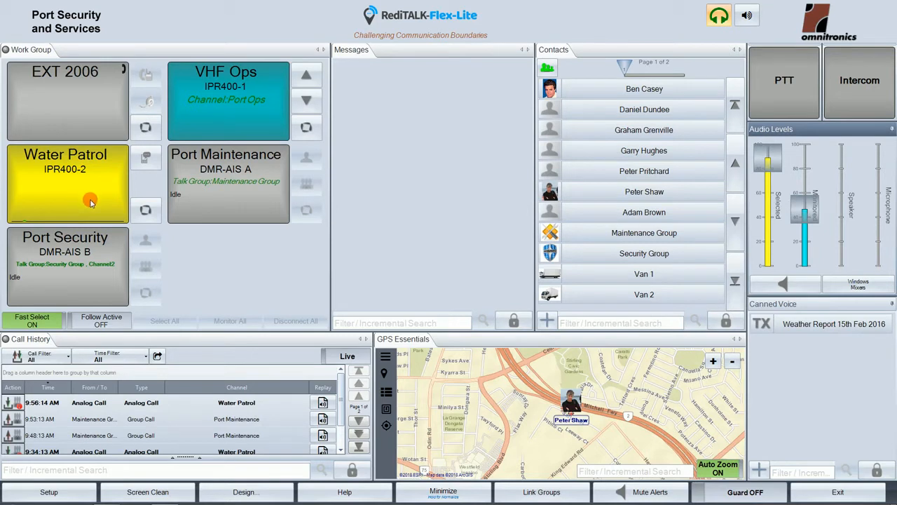
{"action": "left_click", "coordinate": [205, 103]}
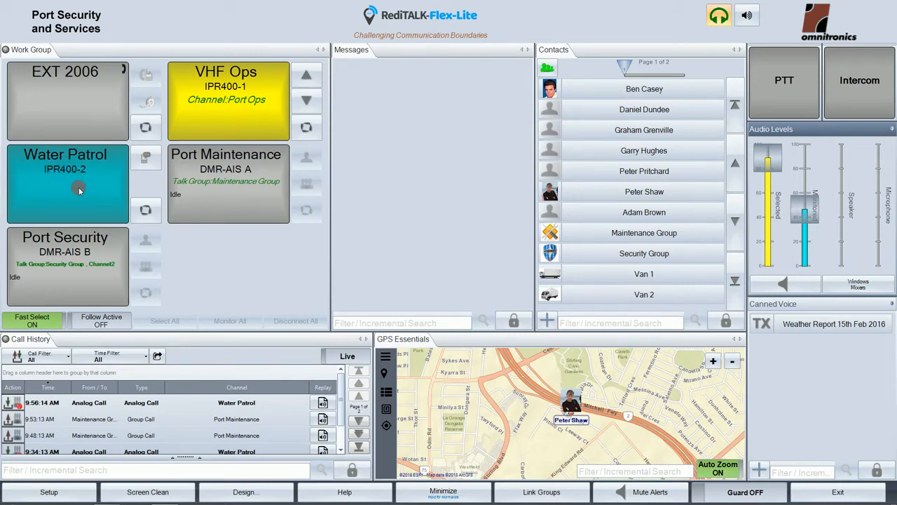
Turn on Follow Active to try automatic channel selection, and switch both Fast Select and Follow Active off
{"action": "left_click", "coordinate": [94, 323]}
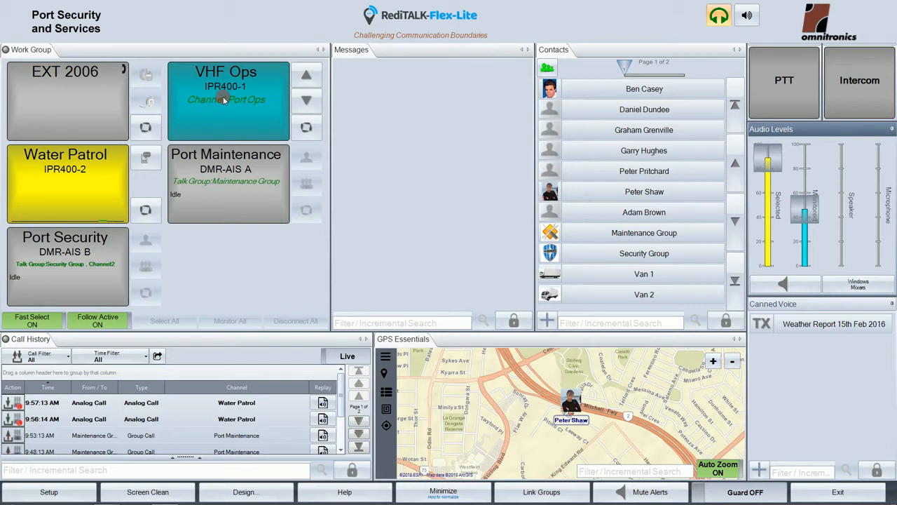
{"action": "left_click", "coordinate": [34, 318]}
{"action": "left_click", "coordinate": [86, 321]}
Switch all radio channels in the work group to selected, to monitored, and finally to disconnected
{"action": "left_click", "coordinate": [184, 322]}
{"action": "left_click", "coordinate": [179, 327]}
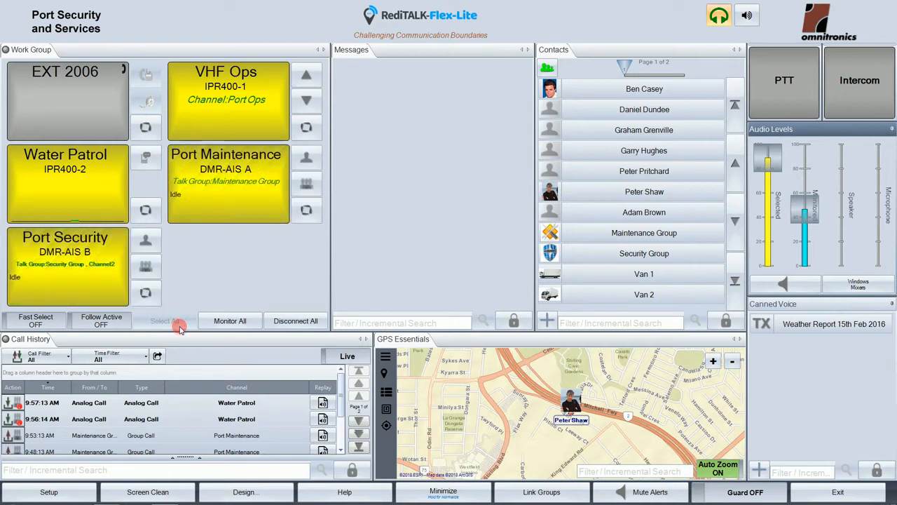
{"action": "left_click", "coordinate": [221, 326]}
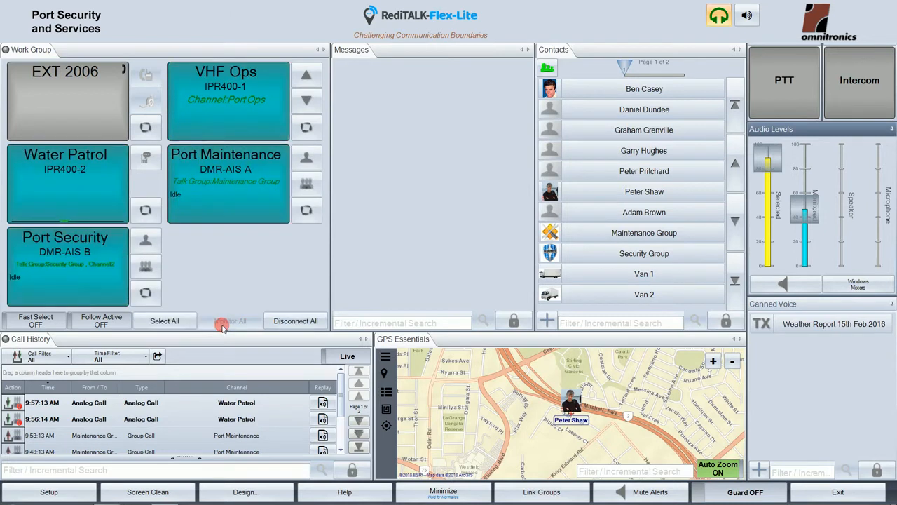
{"action": "left_click", "coordinate": [283, 323]}
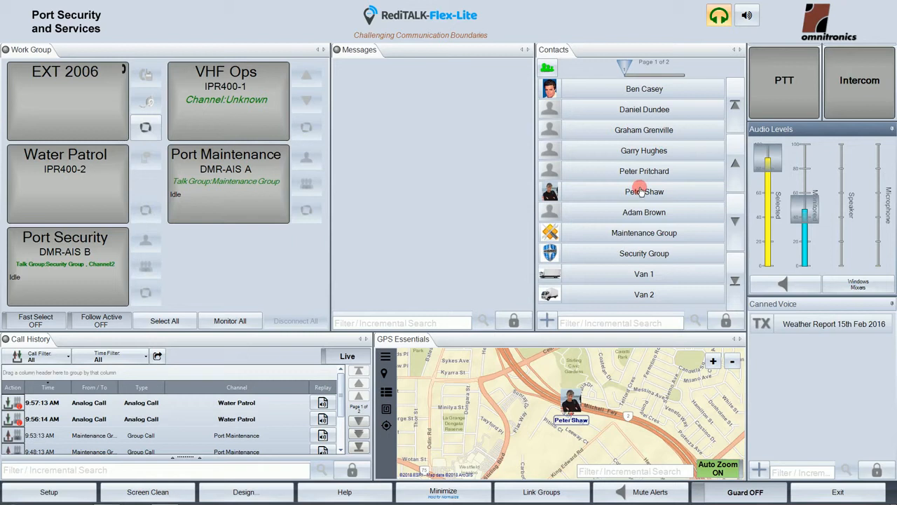
View the communication options of the contact with work phone, Port Security radio ID and Water Patrol Selcall entries, and close them
{"action": "left_click", "coordinate": [640, 151]}
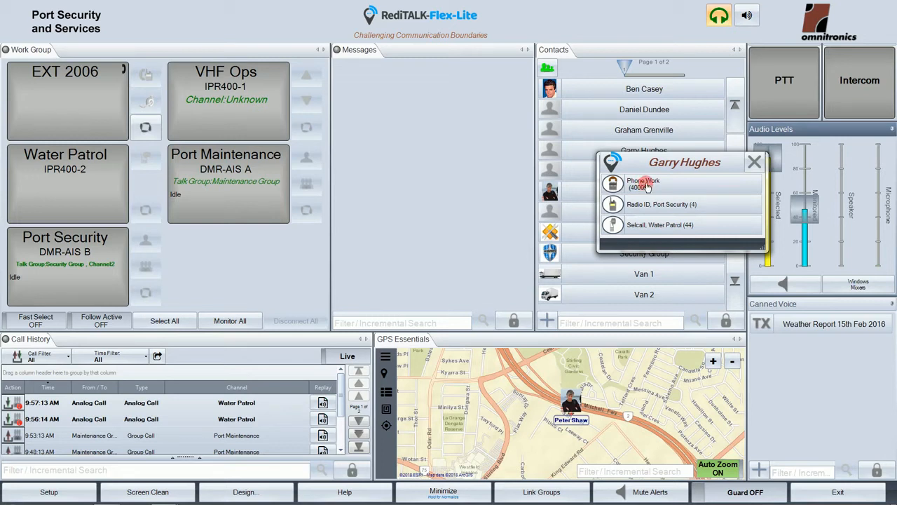
{"action": "left_click", "coordinate": [754, 163]}
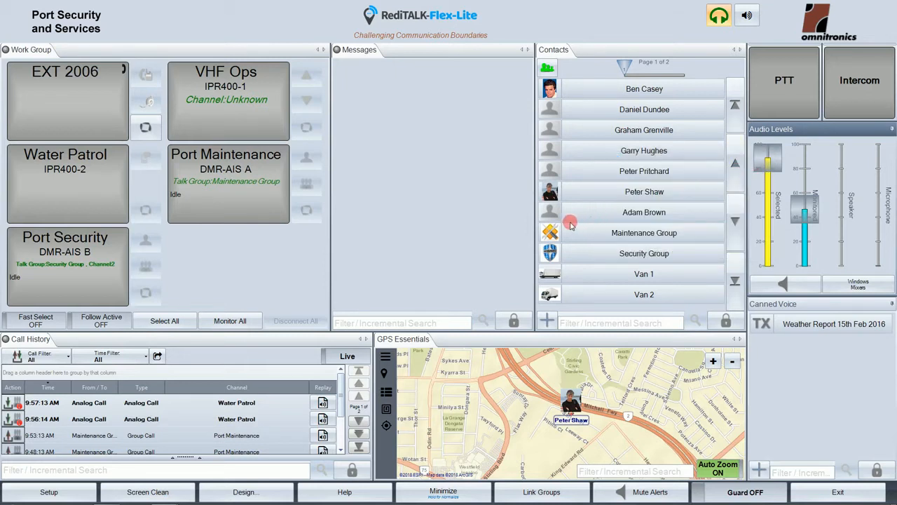
Unlock the contacts list for editing, view the security supervisor's contact details without changing them, and lock the list again
{"action": "left_click", "coordinate": [727, 320]}
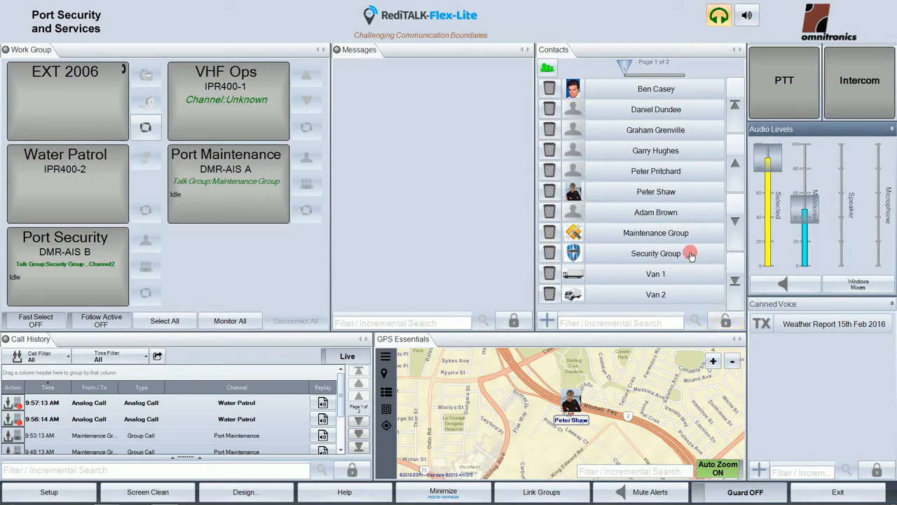
{"action": "left_click", "coordinate": [647, 193]}
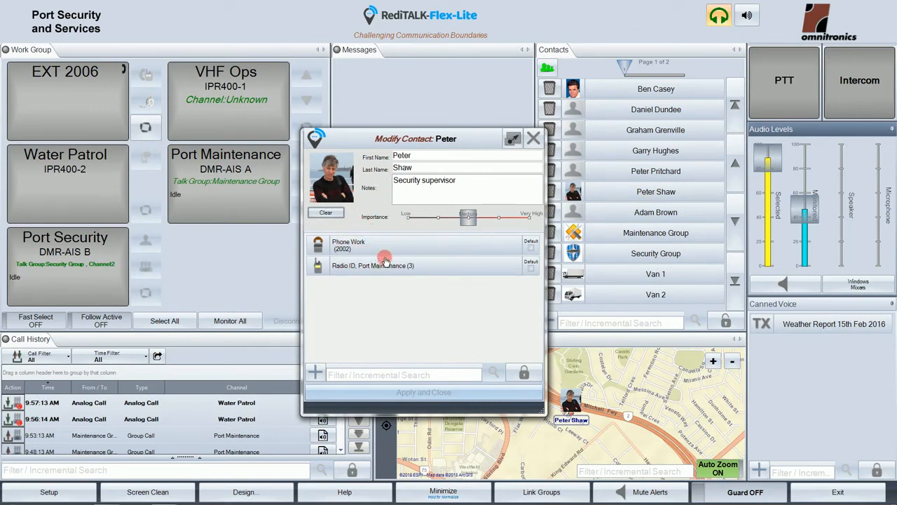
{"action": "left_click", "coordinate": [532, 139]}
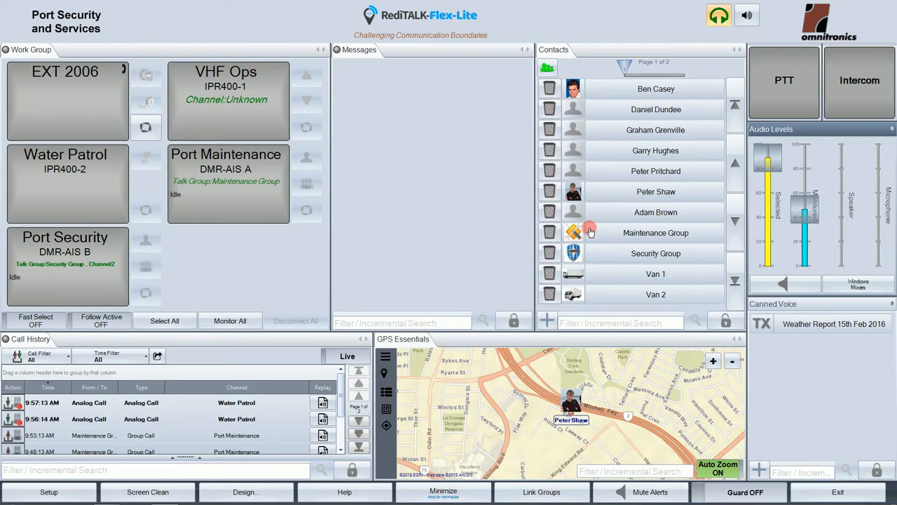
{"action": "left_click", "coordinate": [725, 321]}
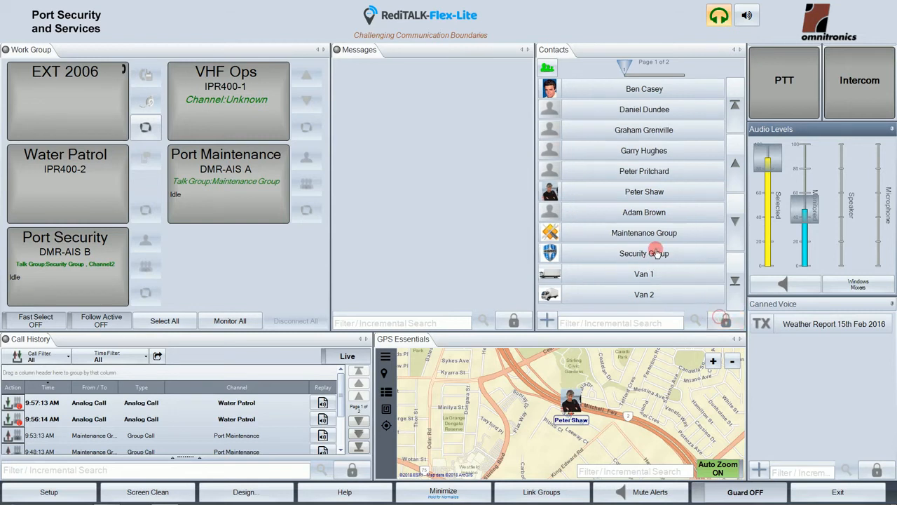
Select the Water Patrol channel to receive its Selcall, dismiss the Report In event, and disconnect the channel
{"action": "left_click_drag", "start_coordinate": [655, 253], "coordinate": [415, 77]}
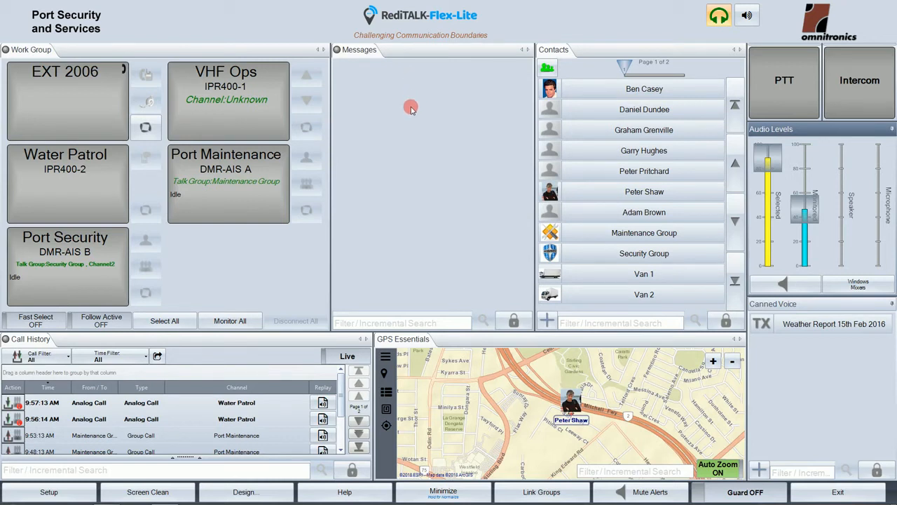
{"action": "left_click", "coordinate": [84, 183]}
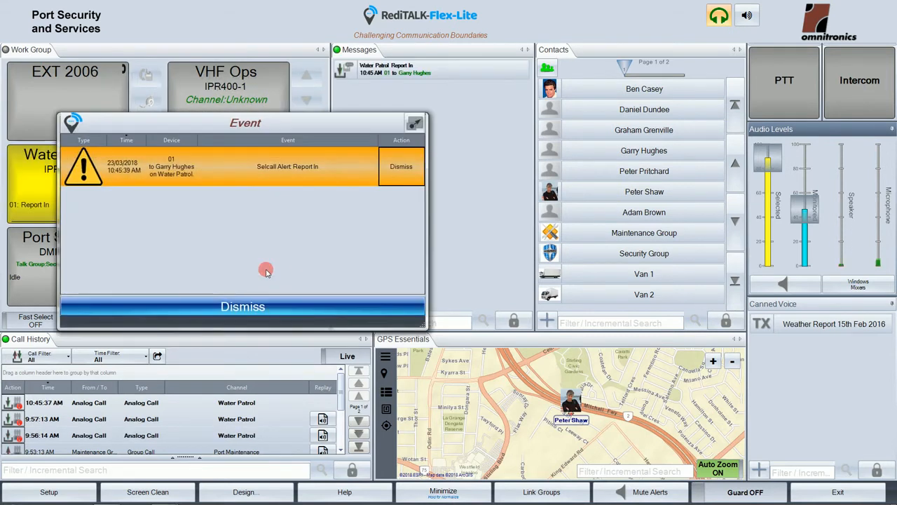
{"action": "left_click", "coordinate": [267, 305]}
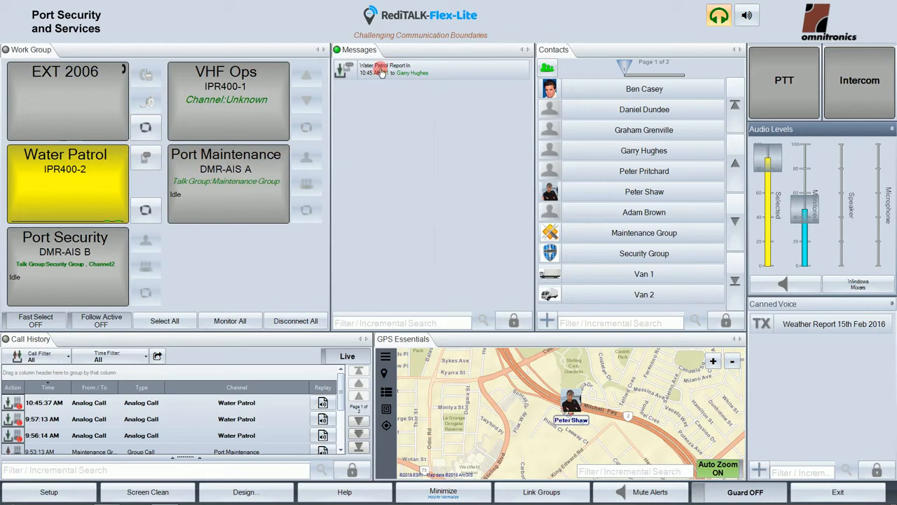
{"action": "left_click", "coordinate": [94, 192]}
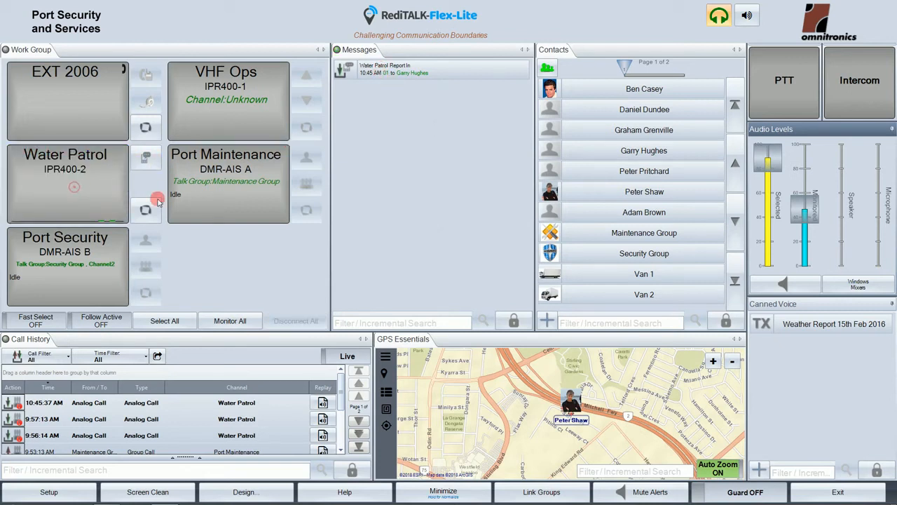
Select the Port Maintenance channel, send a Call Alert to the second contact in its contact list, and disconnect the channel
{"action": "left_click", "coordinate": [237, 194]}
{"action": "left_click", "coordinate": [237, 194]}
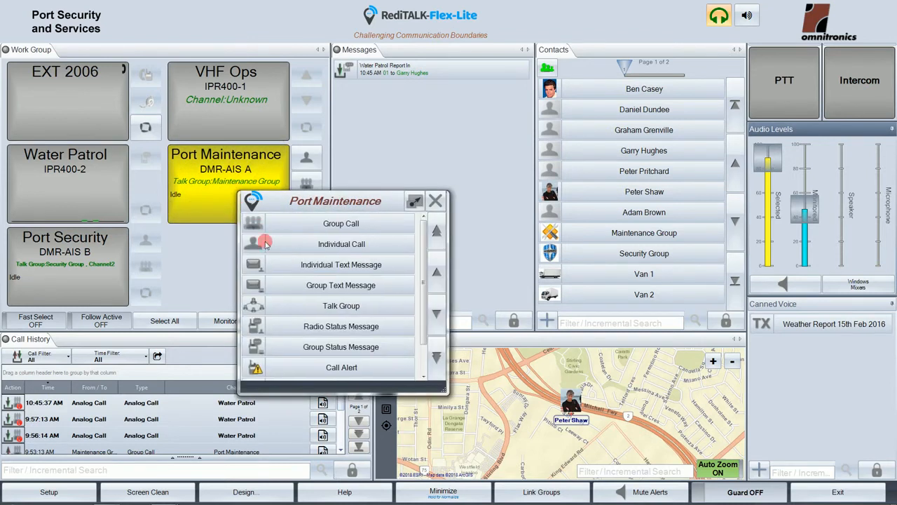
{"action": "left_click", "coordinate": [321, 364]}
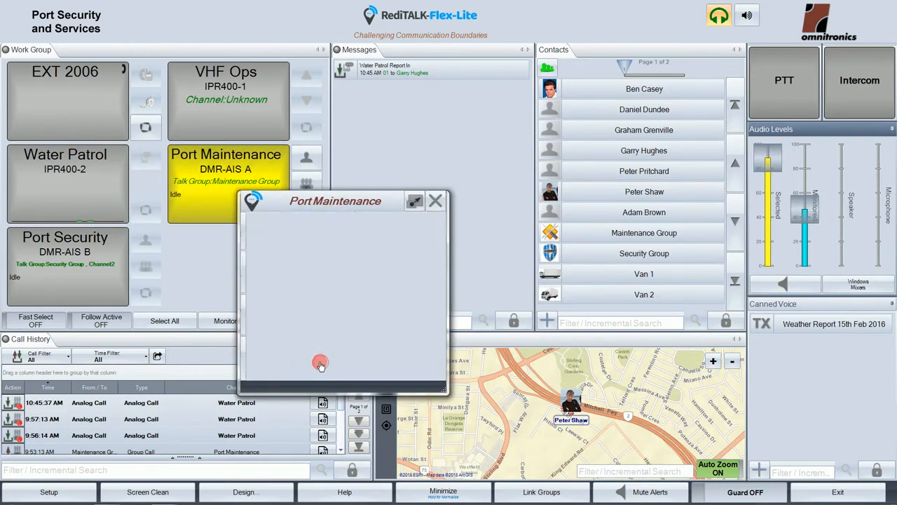
{"action": "left_click", "coordinate": [422, 299]}
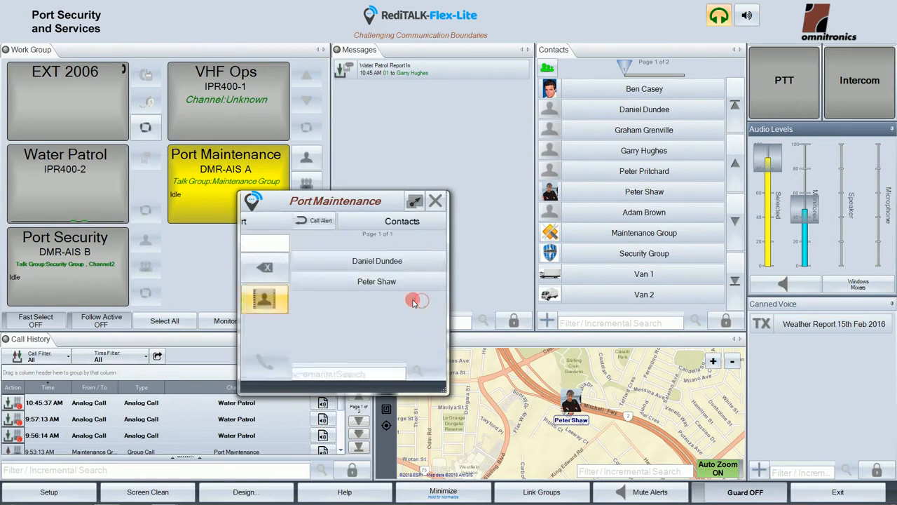
{"action": "left_click", "coordinate": [358, 282]}
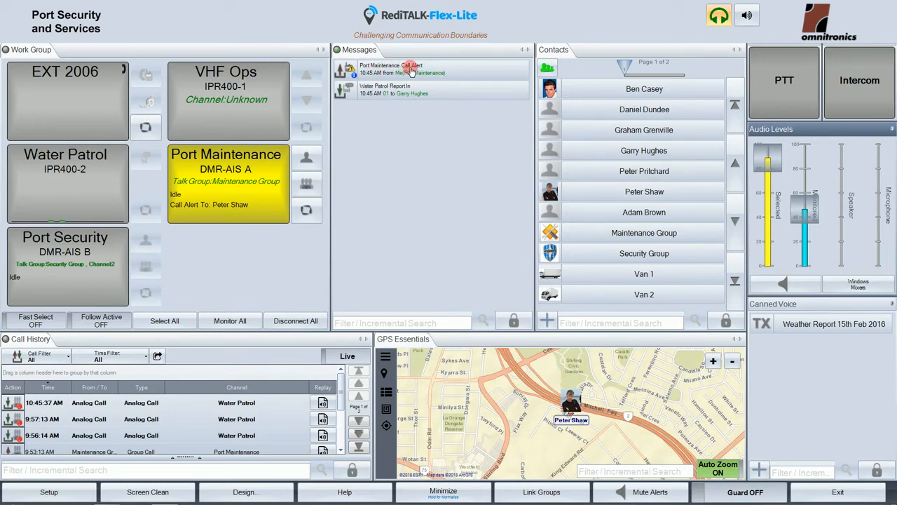
{"action": "left_click", "coordinate": [255, 190]}
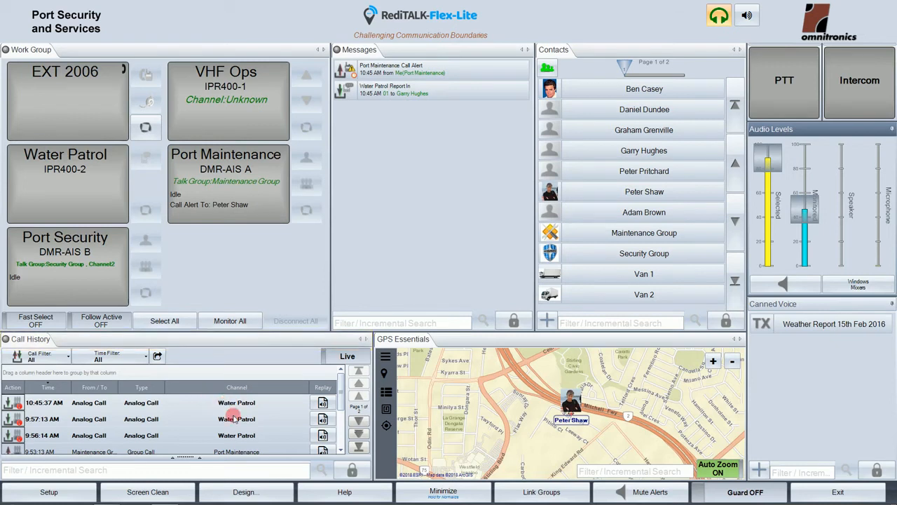
Replay the 9:56:14 AM Water Patrol call from the call history and pause the playback
{"action": "left_click", "coordinate": [322, 436]}
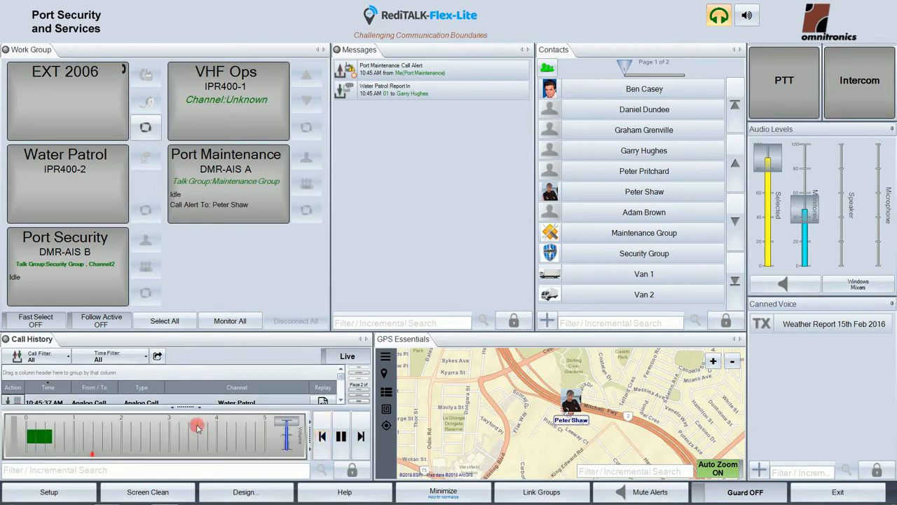
{"action": "left_click", "coordinate": [340, 435]}
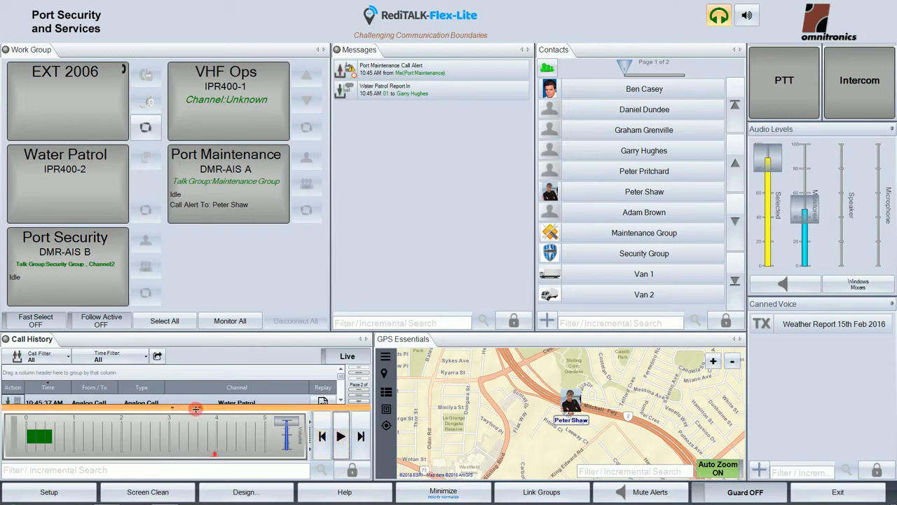
Collapse the call playback area below the call history, and view the Settings categories without changing any option
{"action": "left_click", "coordinate": [195, 408]}
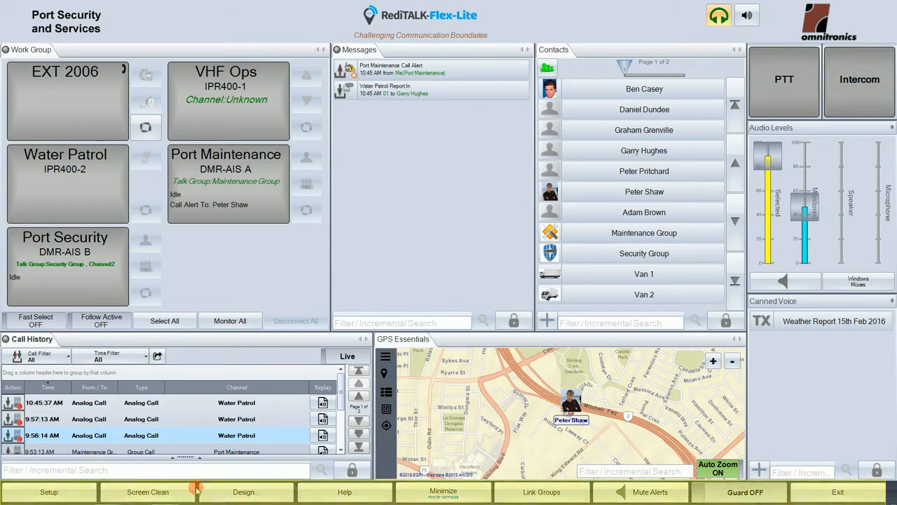
{"action": "left_click", "coordinate": [79, 493]}
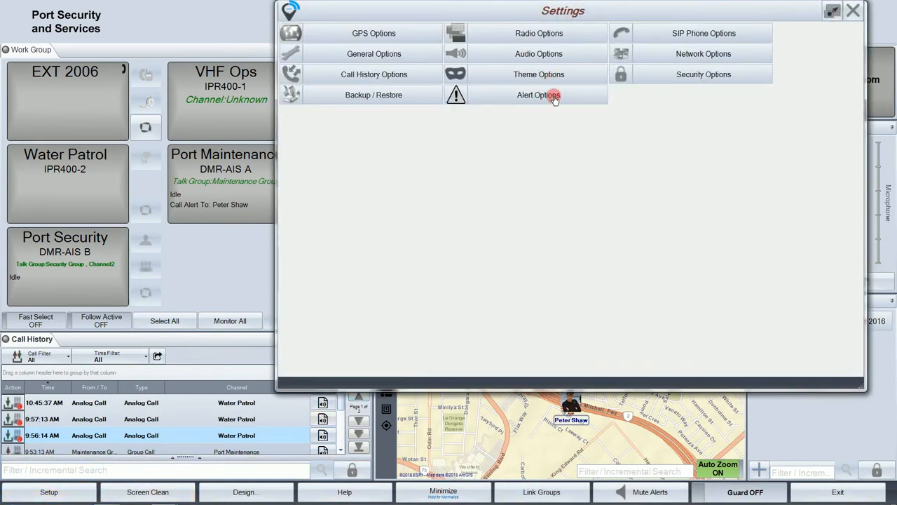
{"action": "left_click", "coordinate": [854, 11]}
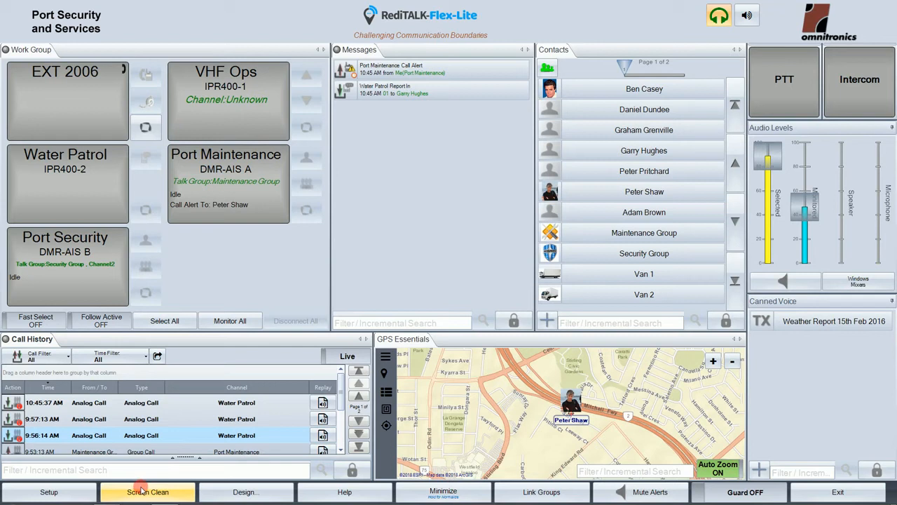
Run Screen Clean, and view the work group button layout in the Layout Designer, exiting without saving
{"action": "left_click", "coordinate": [143, 492]}
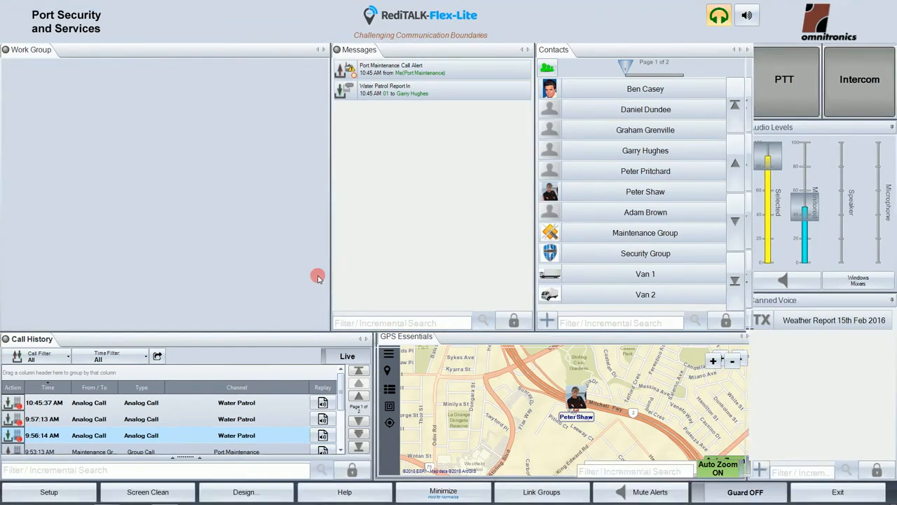
{"action": "left_click", "coordinate": [244, 493]}
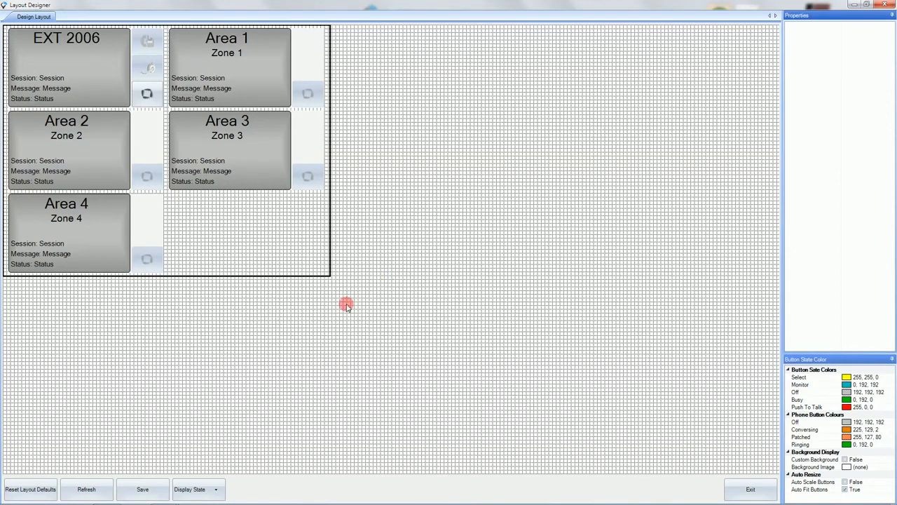
{"action": "left_click", "coordinate": [736, 490]}
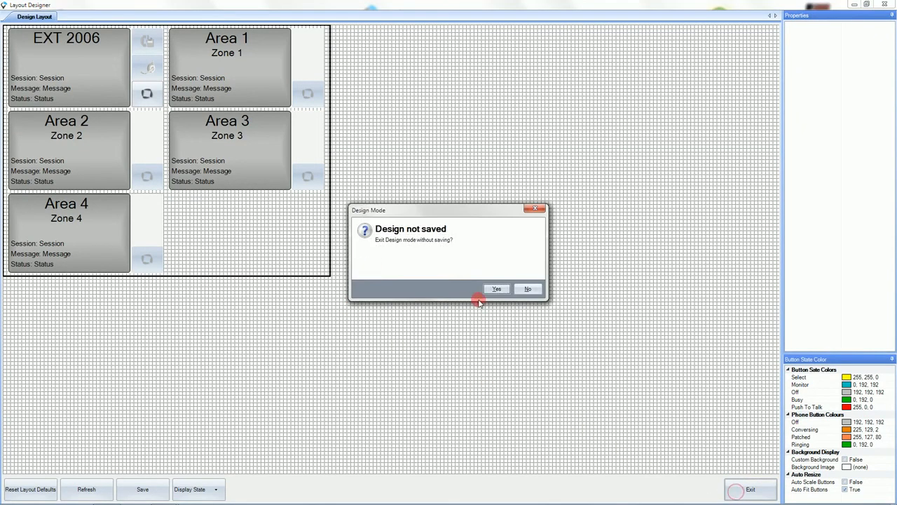
{"action": "left_click", "coordinate": [495, 289]}
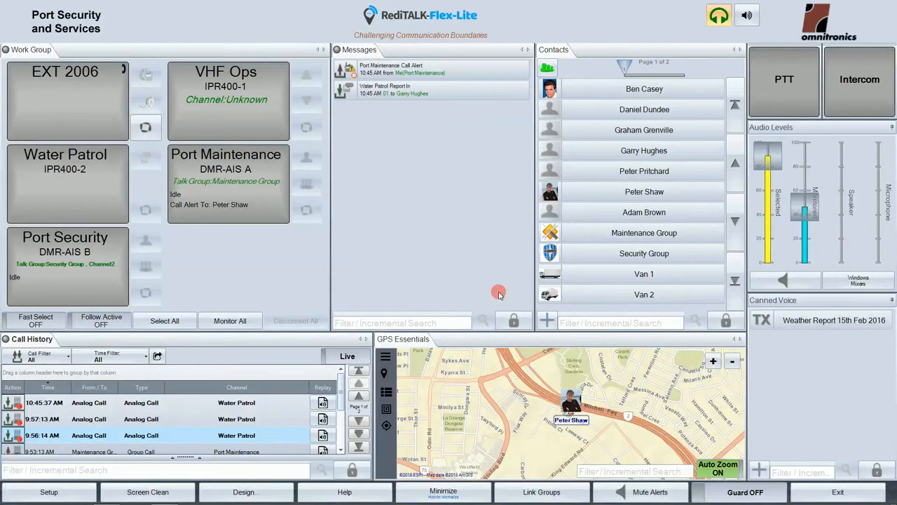
View the About information, including the list of unlocked features for the licensed product, and close it
{"action": "left_click", "coordinate": [340, 493]}
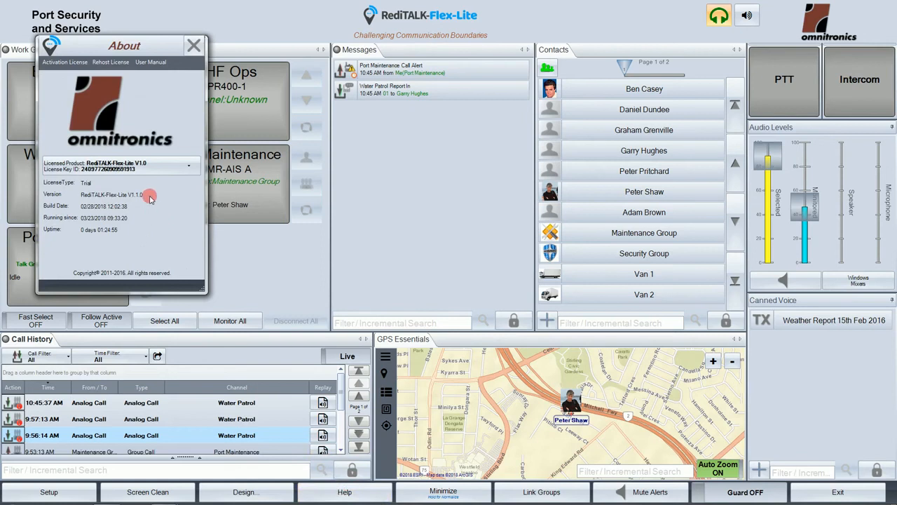
{"action": "left_click", "coordinate": [187, 166]}
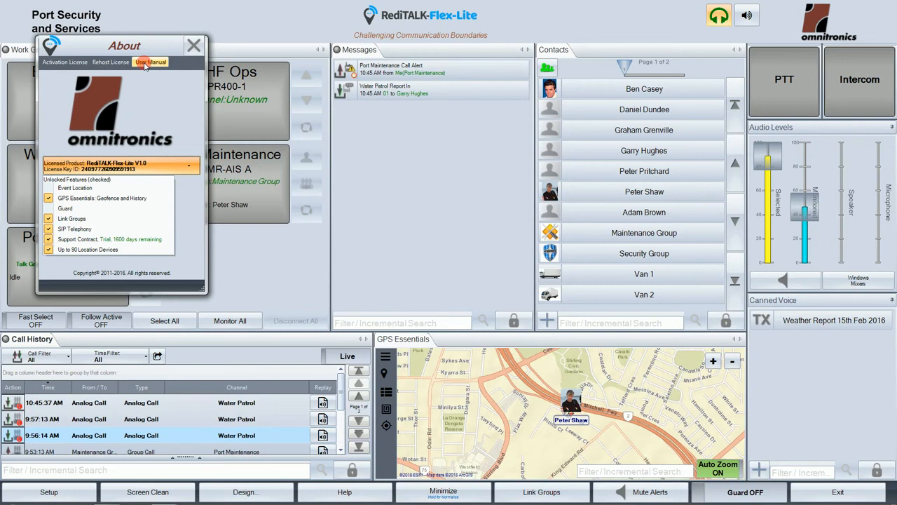
{"action": "left_click", "coordinate": [194, 161]}
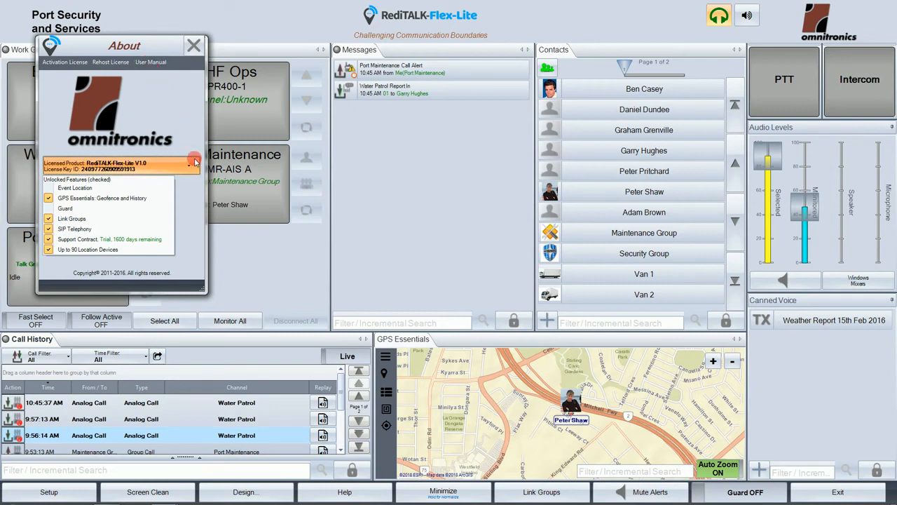
{"action": "left_click", "coordinate": [193, 46]}
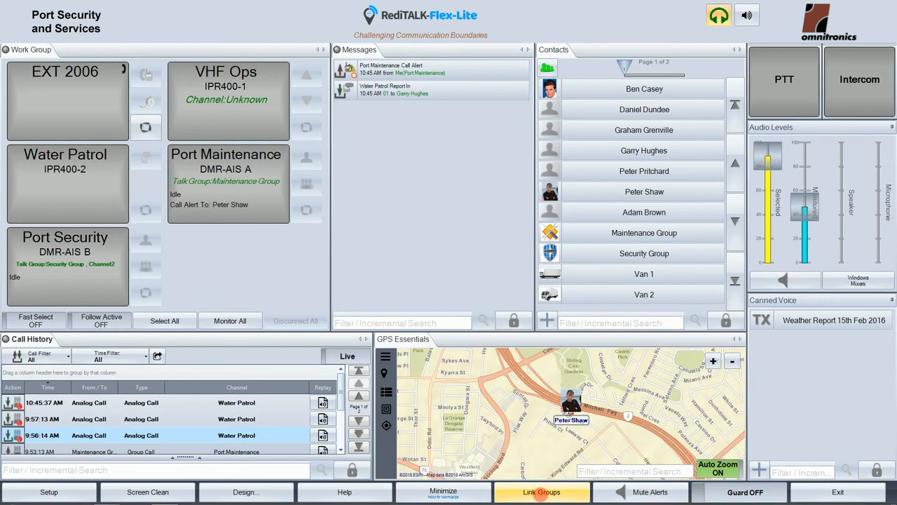
View the available Link Groups without switching any of them on, and close the list
{"action": "left_click", "coordinate": [542, 495]}
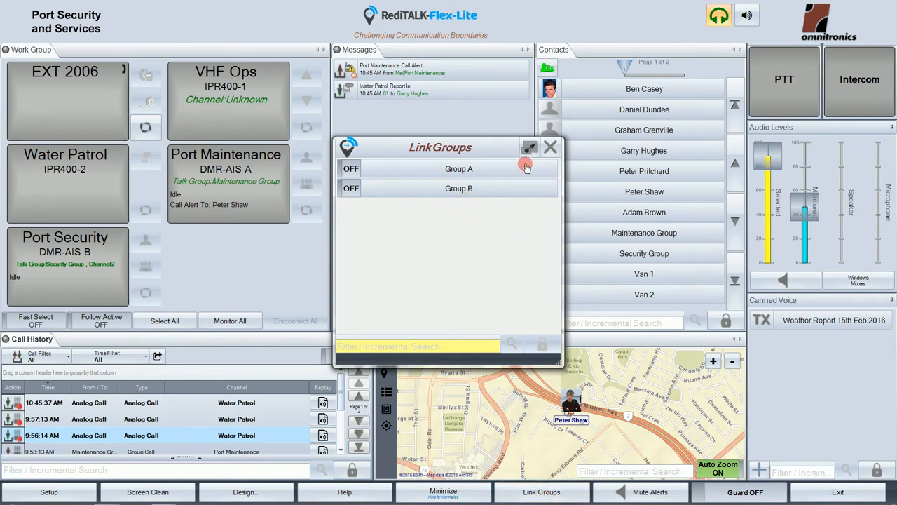
{"action": "left_click", "coordinate": [551, 148]}
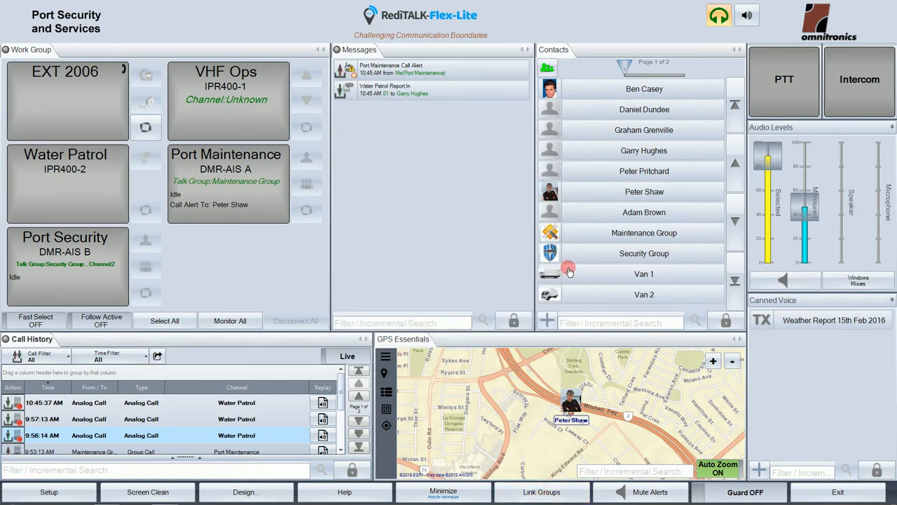
Switch Guard on, select the Water Patrol channel, and switch Guard back off
{"action": "left_click", "coordinate": [748, 497]}
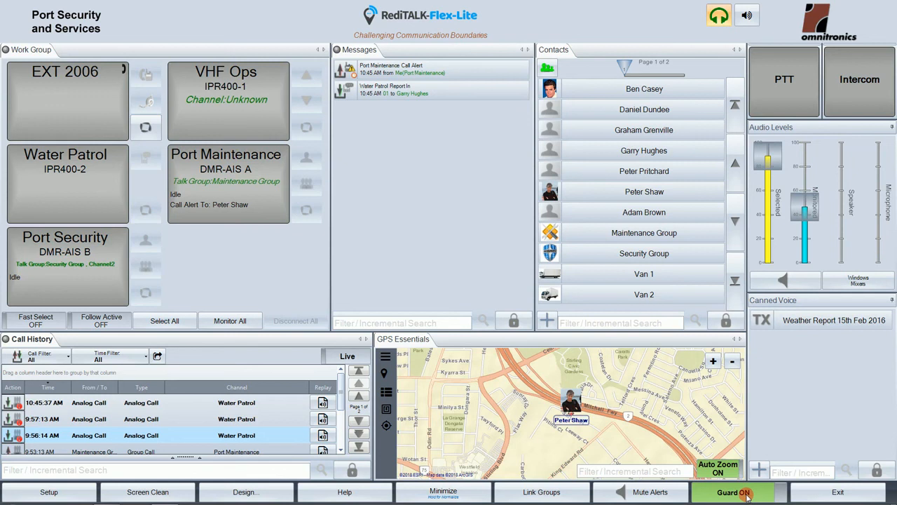
{"action": "left_click", "coordinate": [75, 180]}
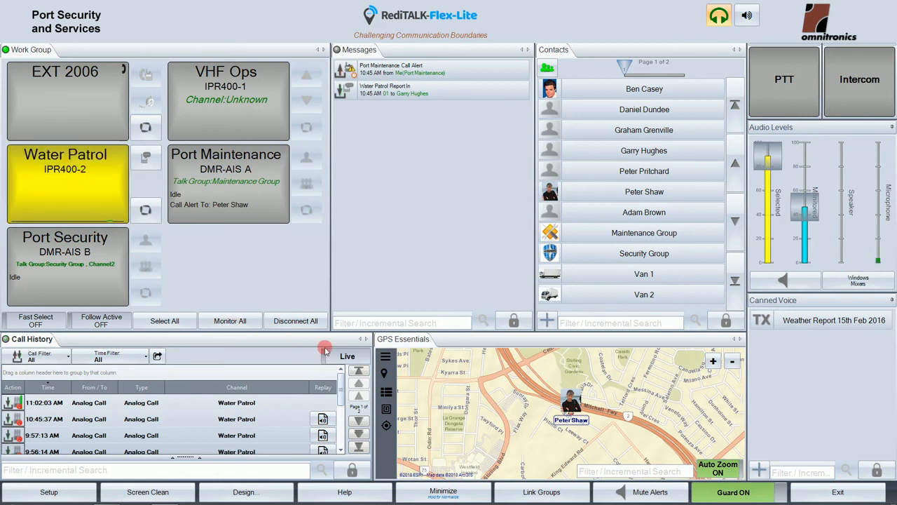
{"action": "left_click", "coordinate": [718, 493]}
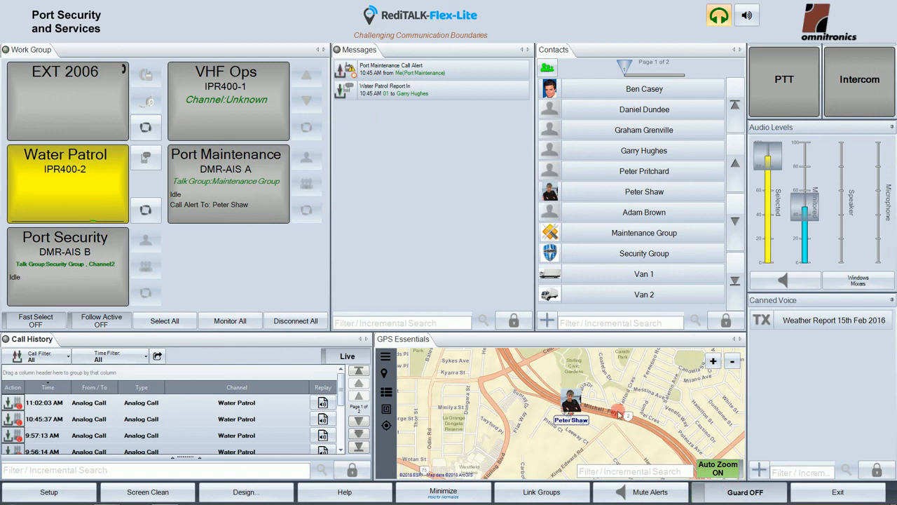
Mute the console's alert sounds
{"action": "left_click", "coordinate": [624, 491]}
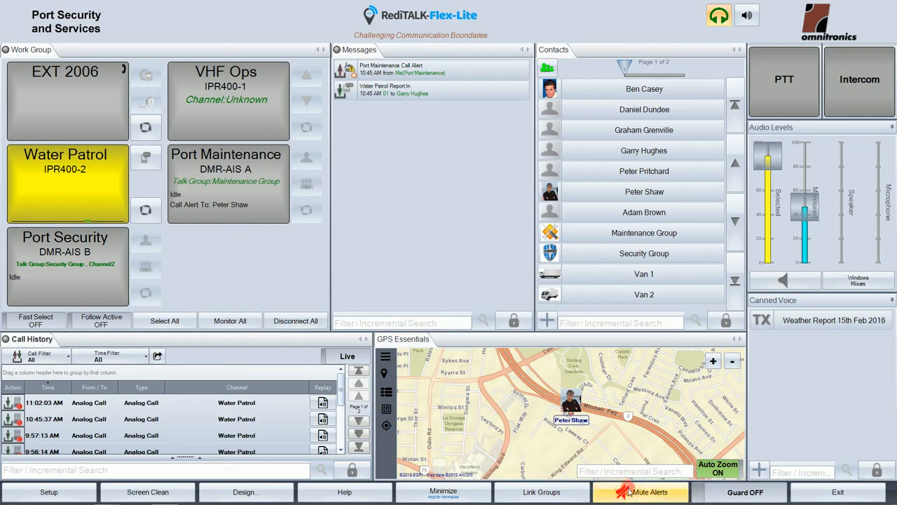